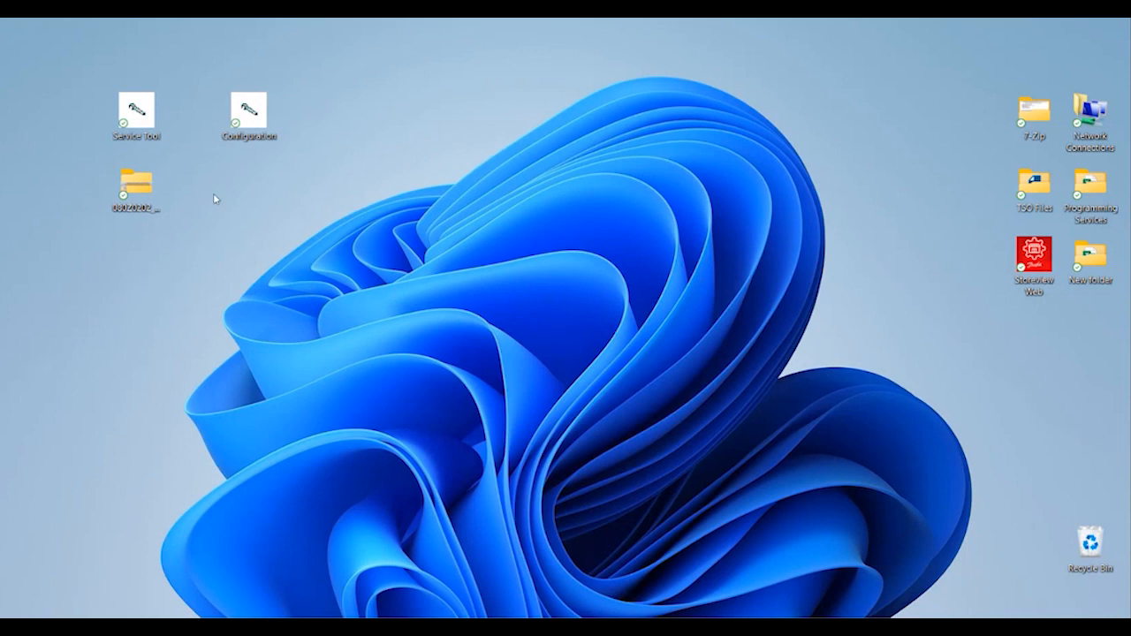
Launch Service Tool, connect to the Direct site and log on as SUPV with the passcode.
{"action": "double_click", "coordinate": [151, 127]}
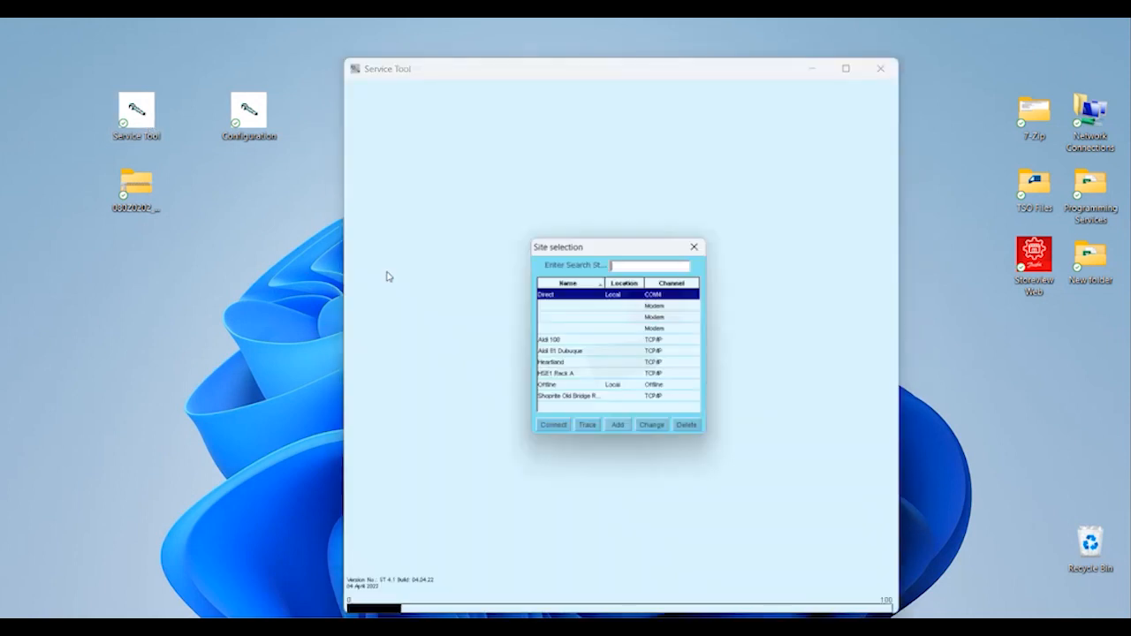
{"action": "left_click", "coordinate": [555, 432]}
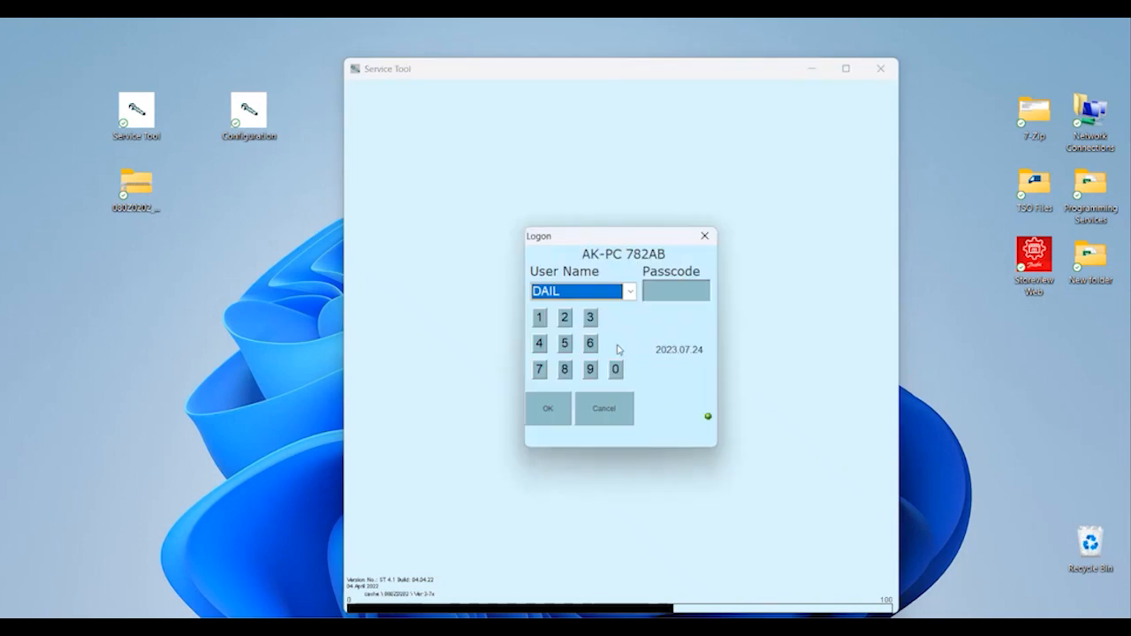
{"action": "left_click", "coordinate": [630, 291]}
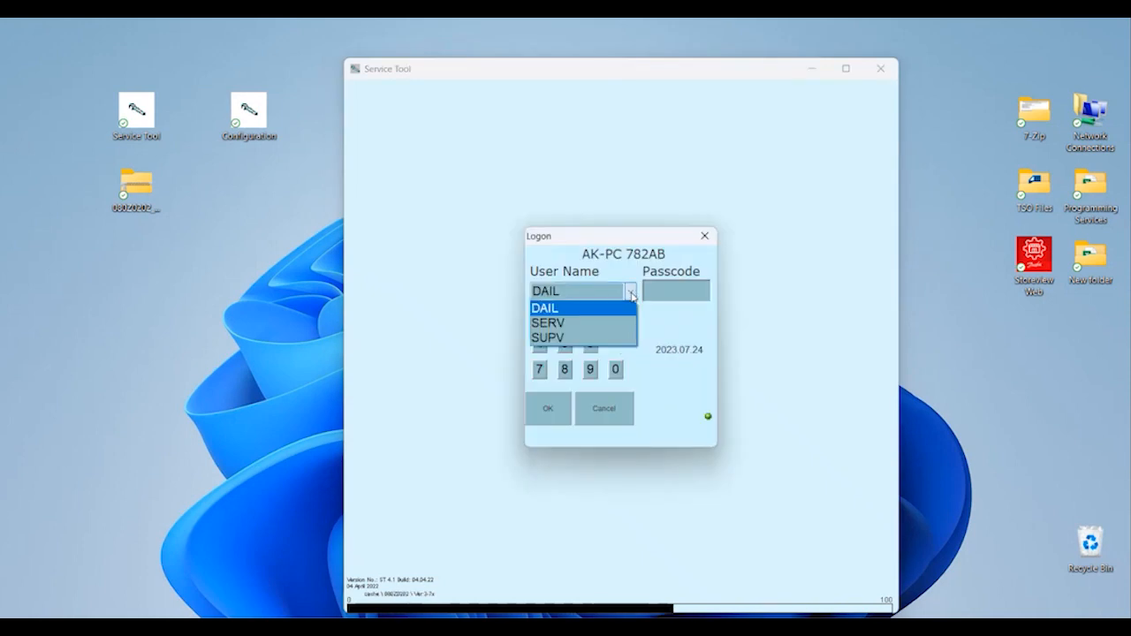
{"action": "left_click", "coordinate": [606, 337]}
{"action": "left_click", "coordinate": [682, 294]}
{"action": "type", "text": "123"}
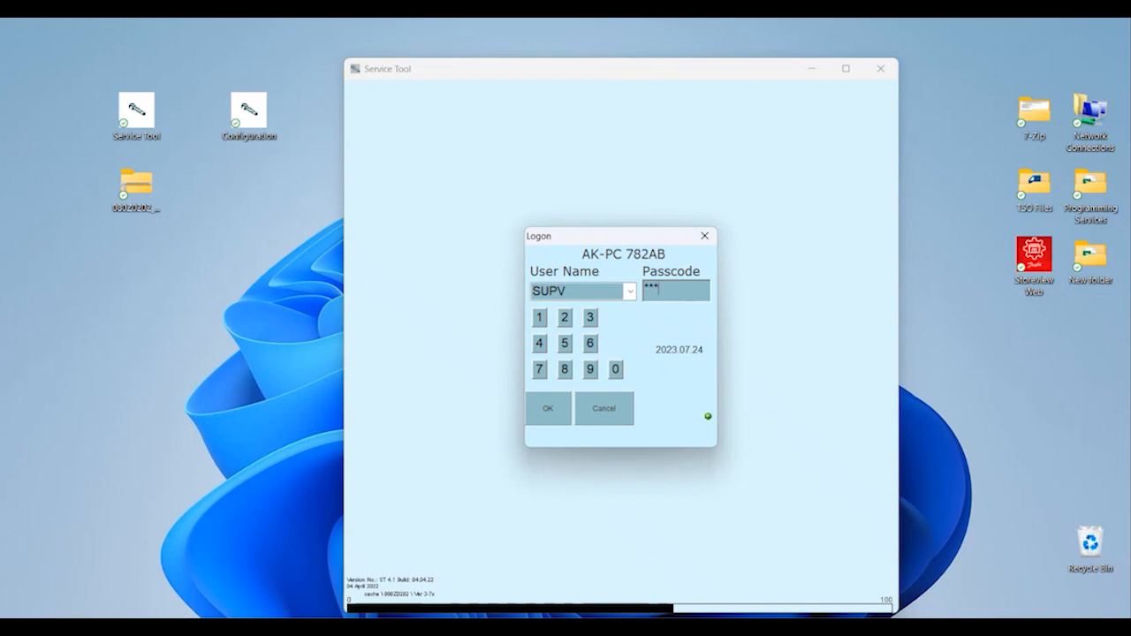
{"action": "key", "text": "Return"}
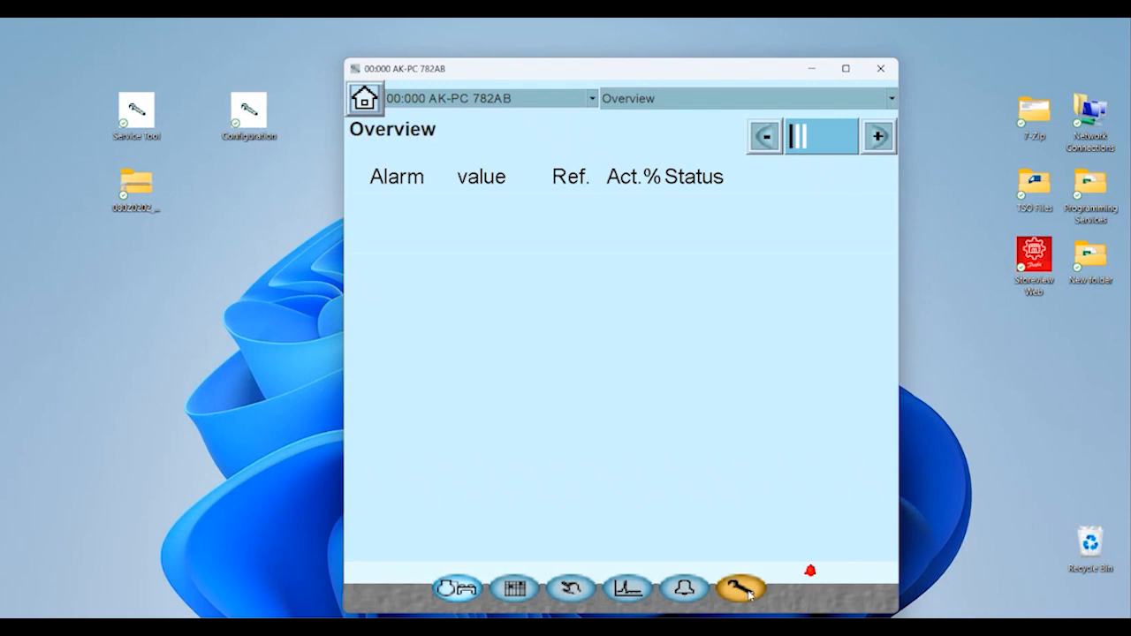
Page to Controller identification showing Ver 3.70, then bring up the Configuration menu.
{"action": "left_click", "coordinate": [880, 137]}
{"action": "left_click", "coordinate": [879, 139]}
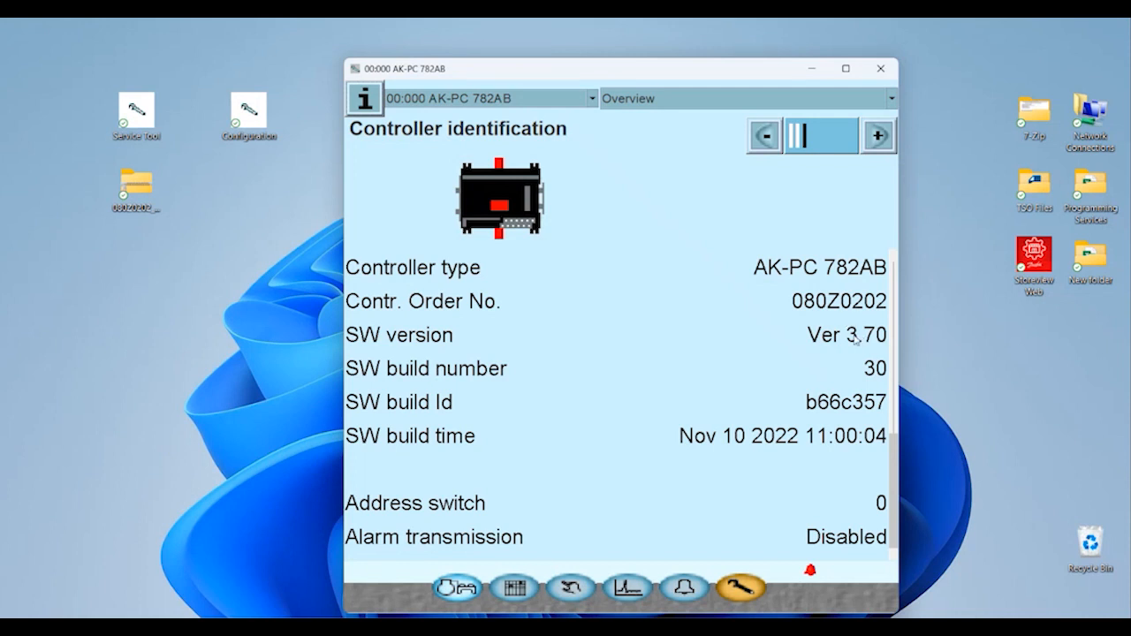
{"action": "left_click", "coordinate": [748, 587]}
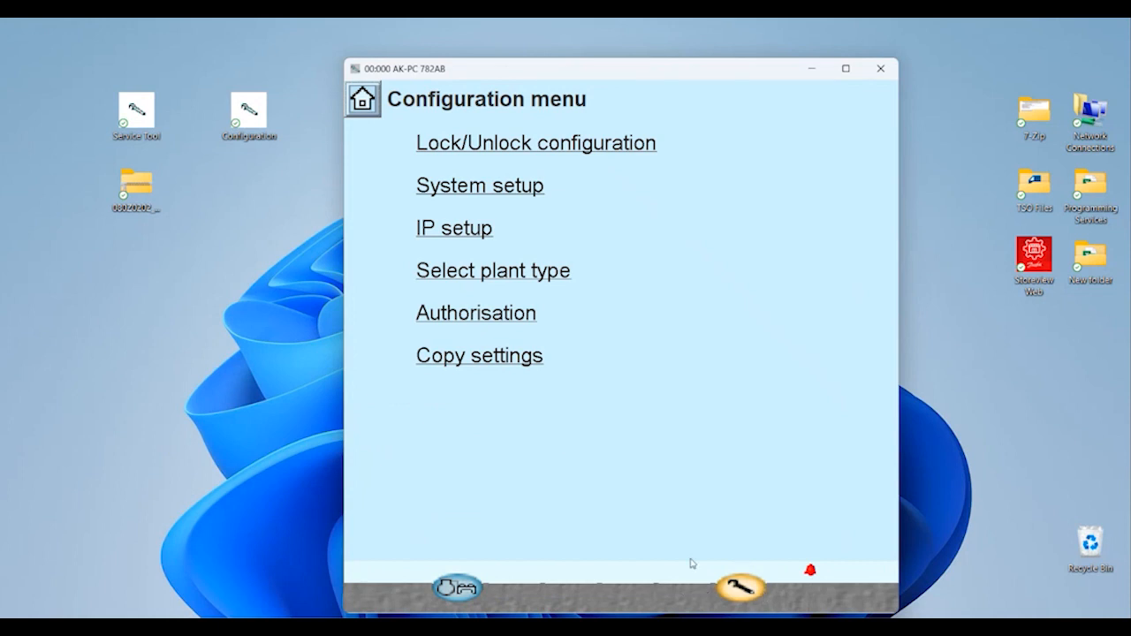
From Copy settings, back up to Desktop as Demo.bck, confirm, and close the panel.
{"action": "left_click", "coordinate": [474, 369]}
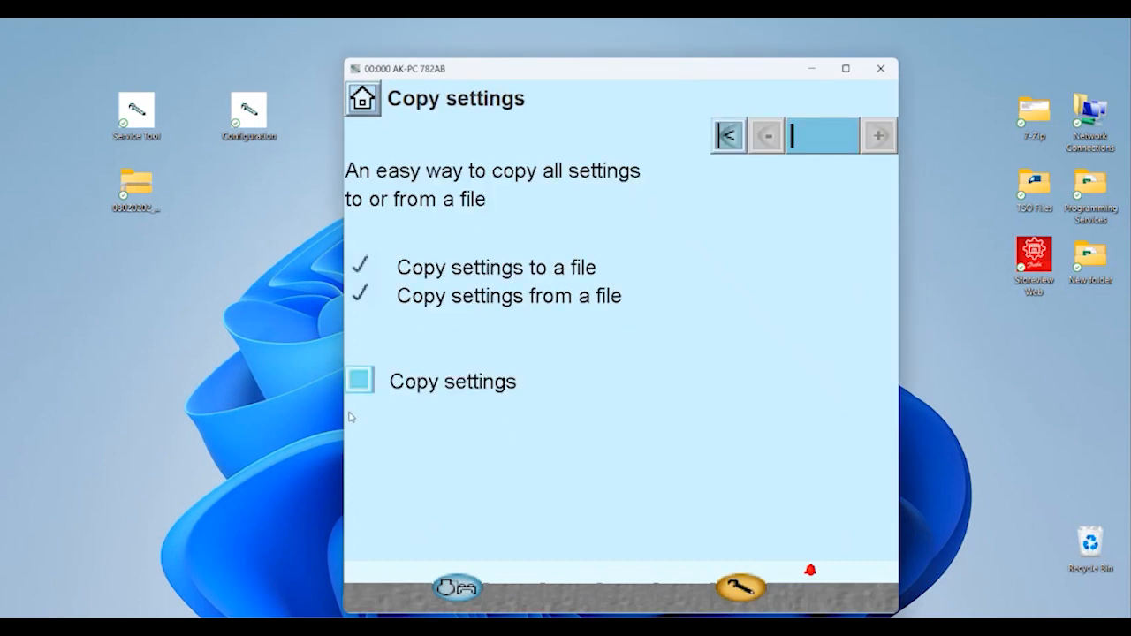
{"action": "left_click", "coordinate": [360, 382]}
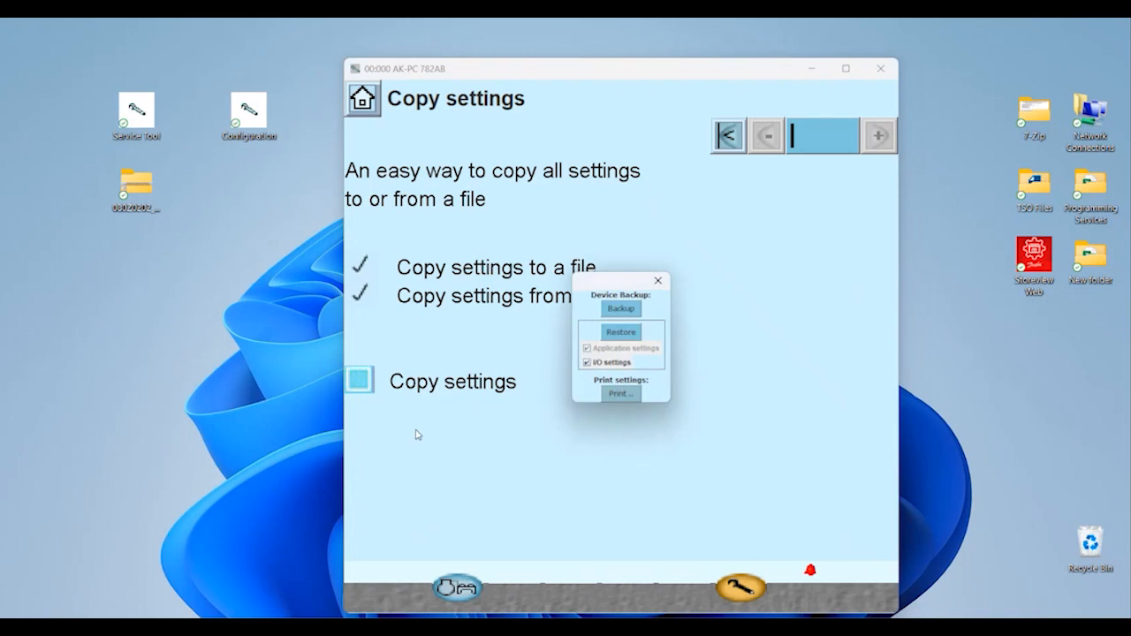
{"action": "left_click", "coordinate": [624, 310]}
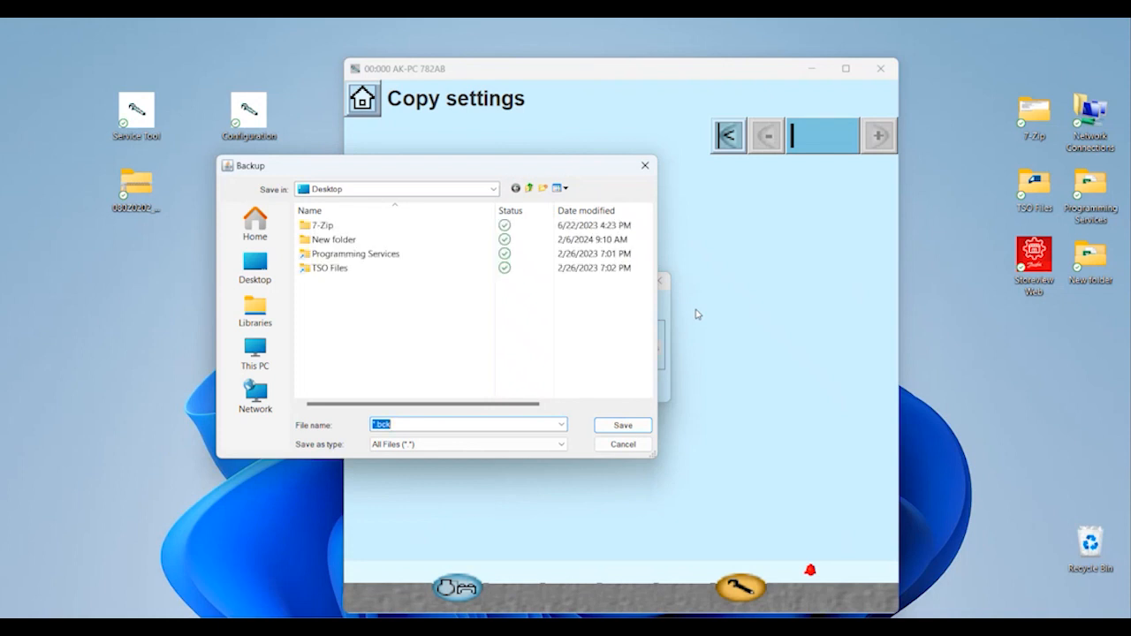
{"action": "left_click", "coordinate": [256, 269]}
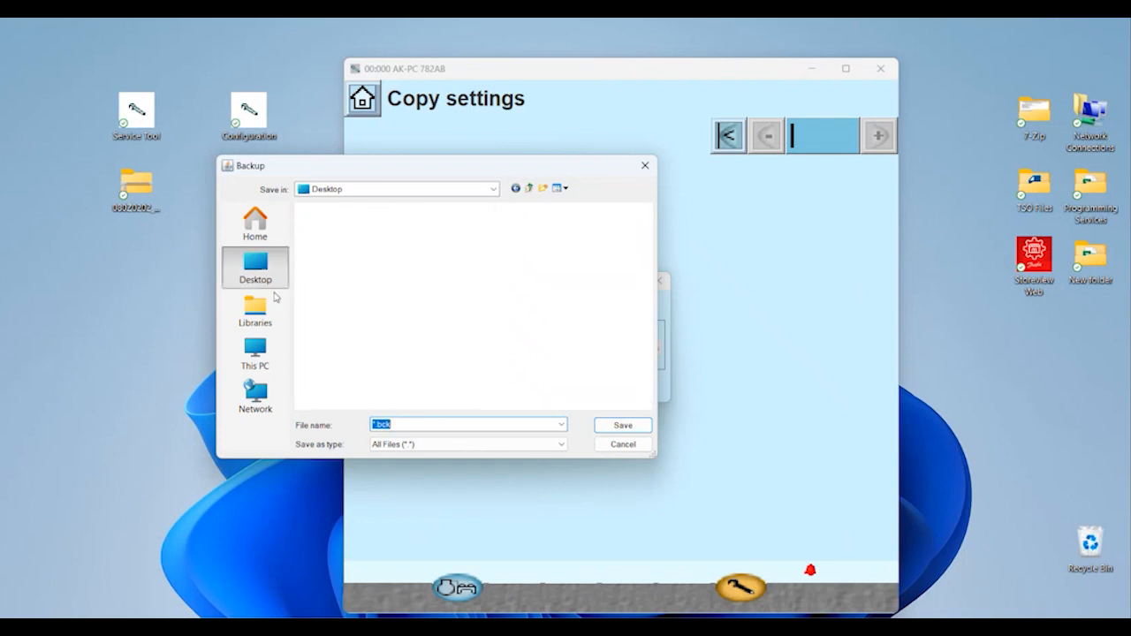
{"action": "left_click", "coordinate": [373, 425]}
{"action": "key", "text": "Delete"}
{"action": "key", "text": "Delete"}
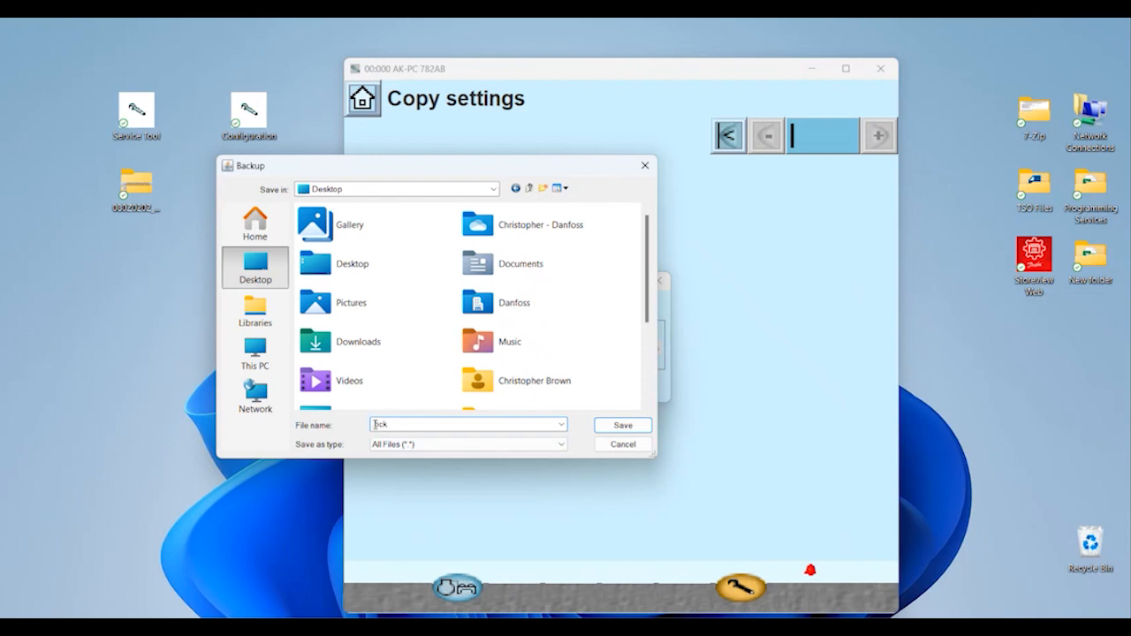
{"action": "type", "text": "Demo."}
{"action": "left_click", "coordinate": [622, 426]}
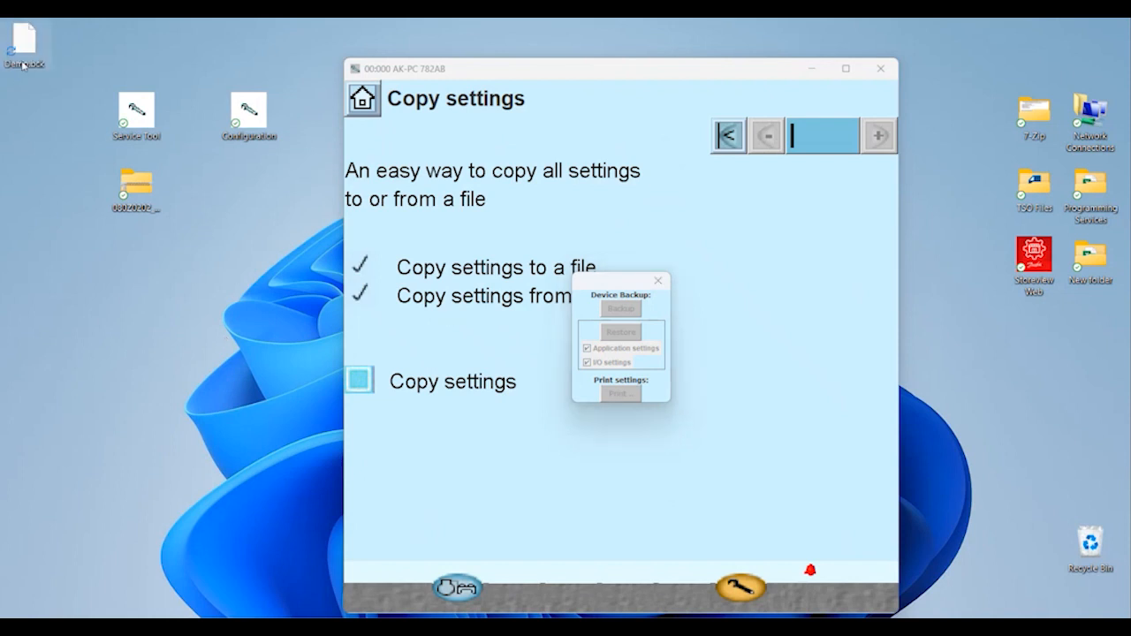
{"action": "left_click", "coordinate": [586, 378]}
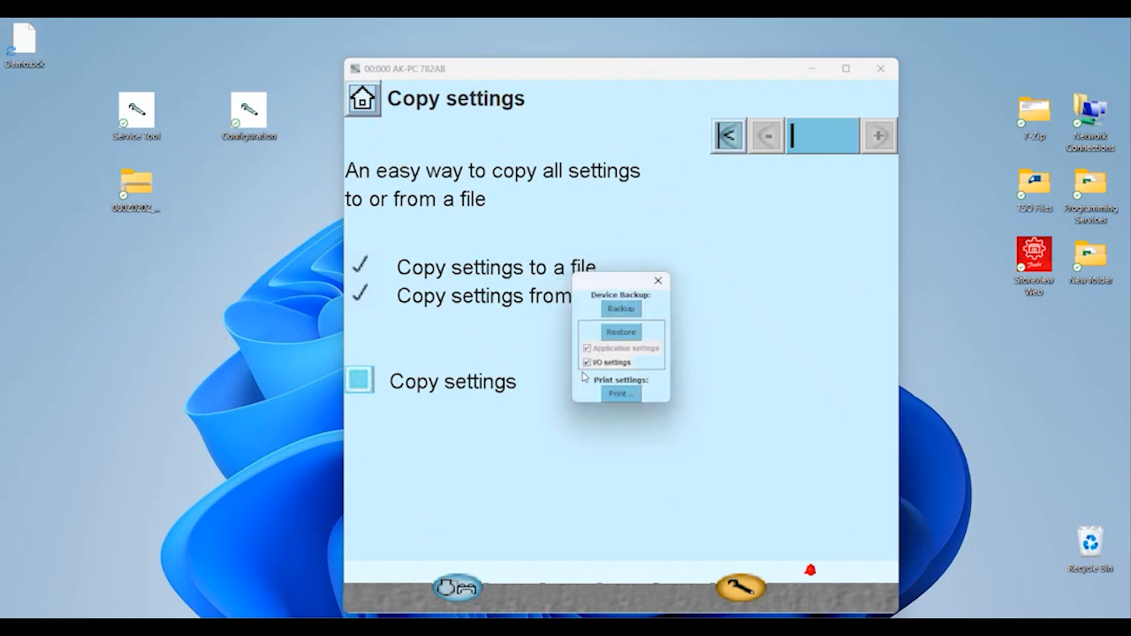
{"action": "left_click", "coordinate": [660, 283]}
Close Service Tool and launch the Configuration shortcut to reach Service Tool configuration on COM4.
{"action": "left_click", "coordinate": [888, 78]}
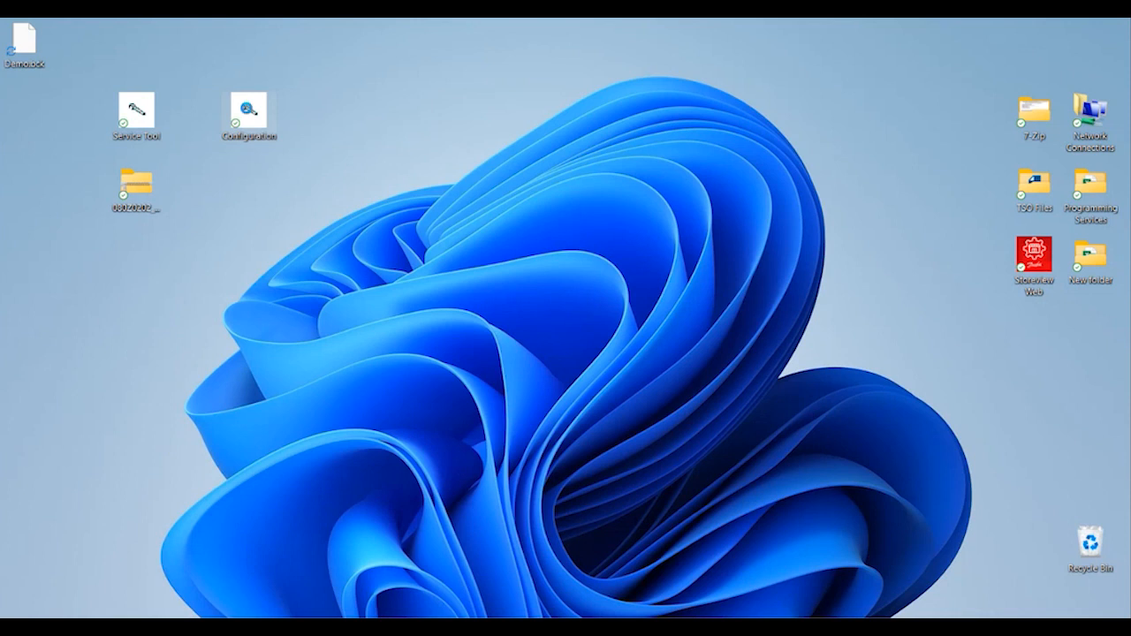
{"action": "double_click", "coordinate": [250, 110]}
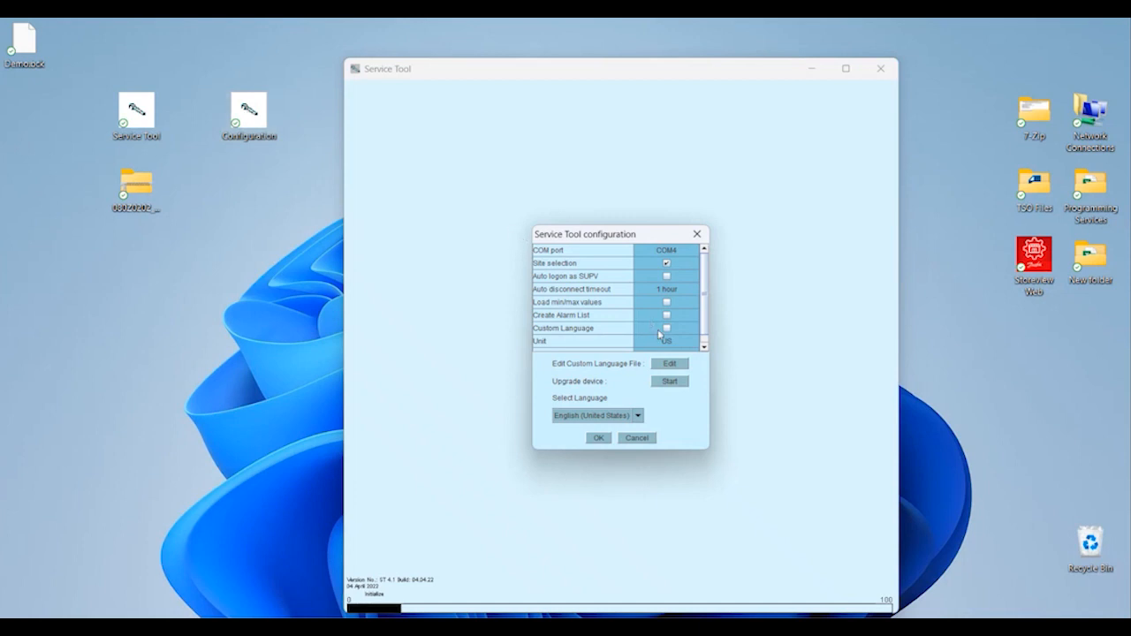
Start the device upgrade and pick 080Z0202_3_80_09 from the Desktop as the firmware file.
{"action": "left_click", "coordinate": [670, 381]}
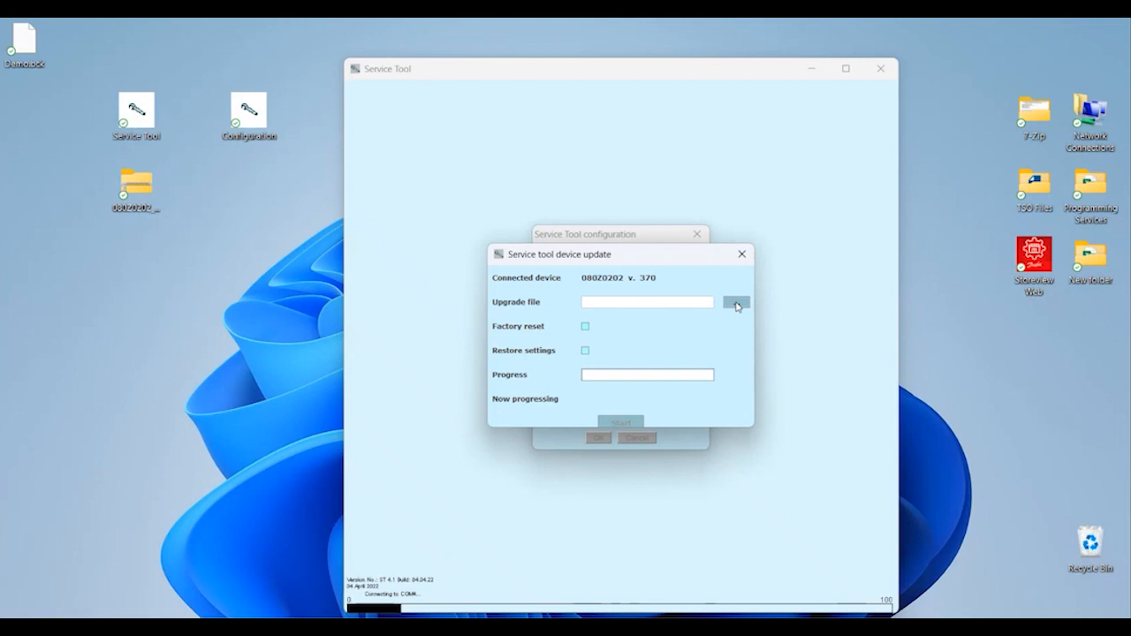
{"action": "left_click", "coordinate": [737, 303]}
{"action": "left_click", "coordinate": [255, 265]}
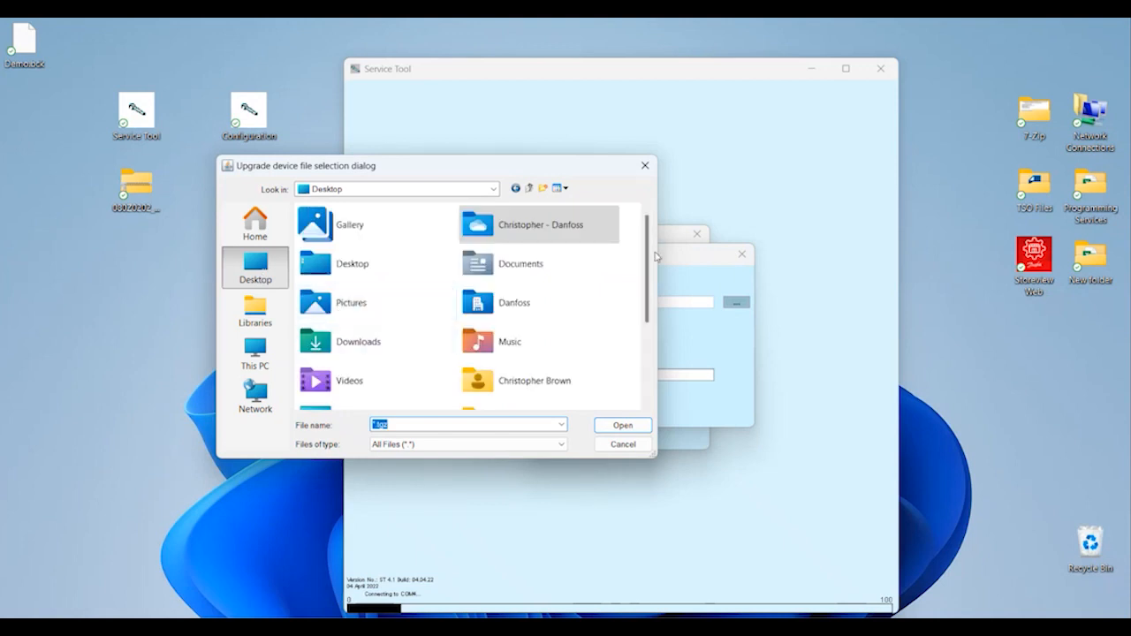
{"action": "left_click_drag", "start_coordinate": [647, 263], "coordinate": [645, 357]}
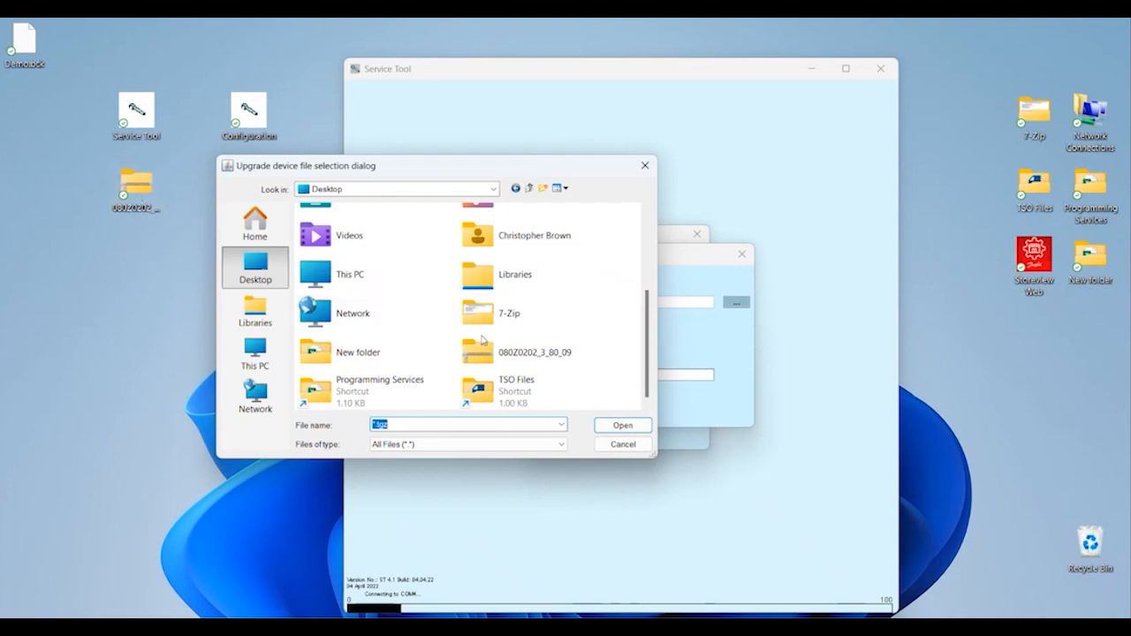
{"action": "left_click", "coordinate": [544, 360]}
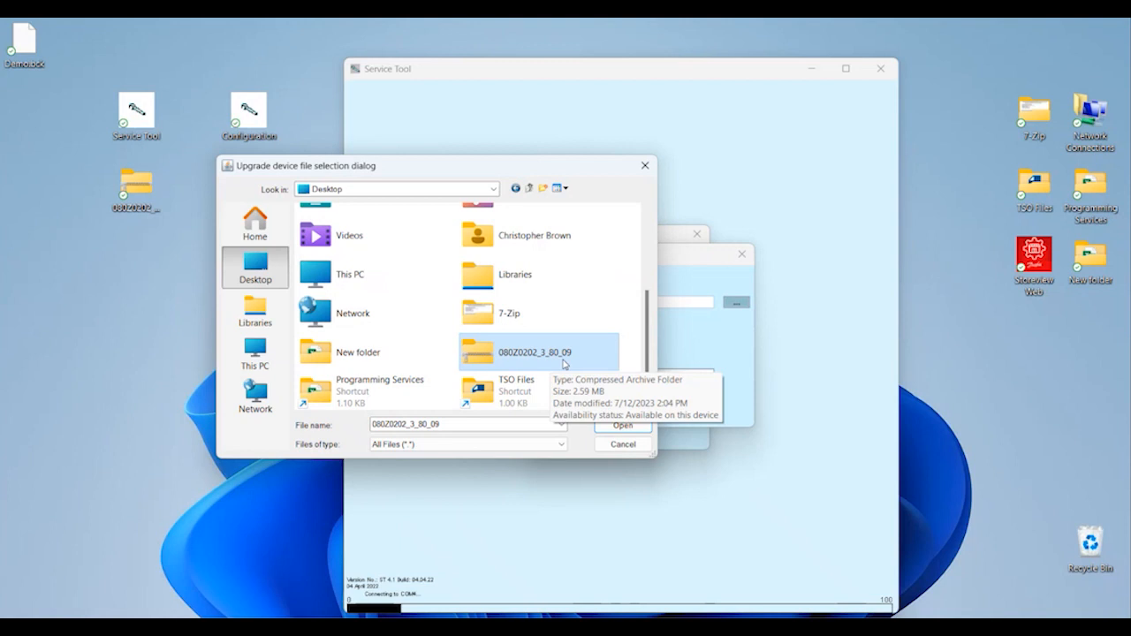
{"action": "left_click", "coordinate": [624, 426]}
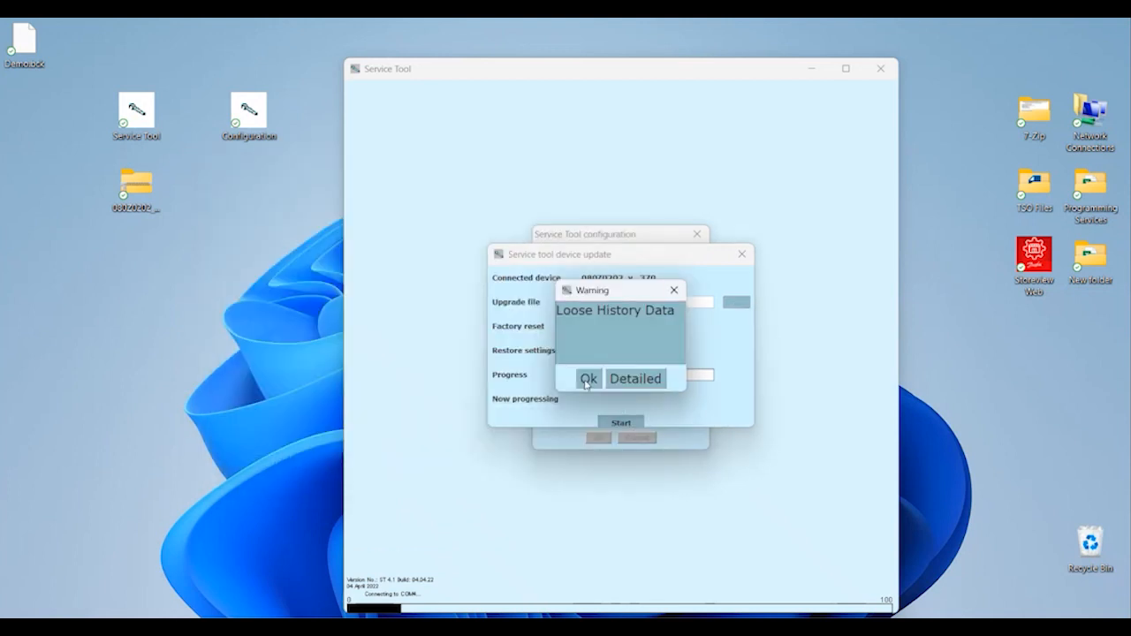
Accept the Loose History Data warning, keeping 080Z0202_3_80_09.tgz with Factory reset checked.
{"action": "left_click", "coordinate": [587, 380]}
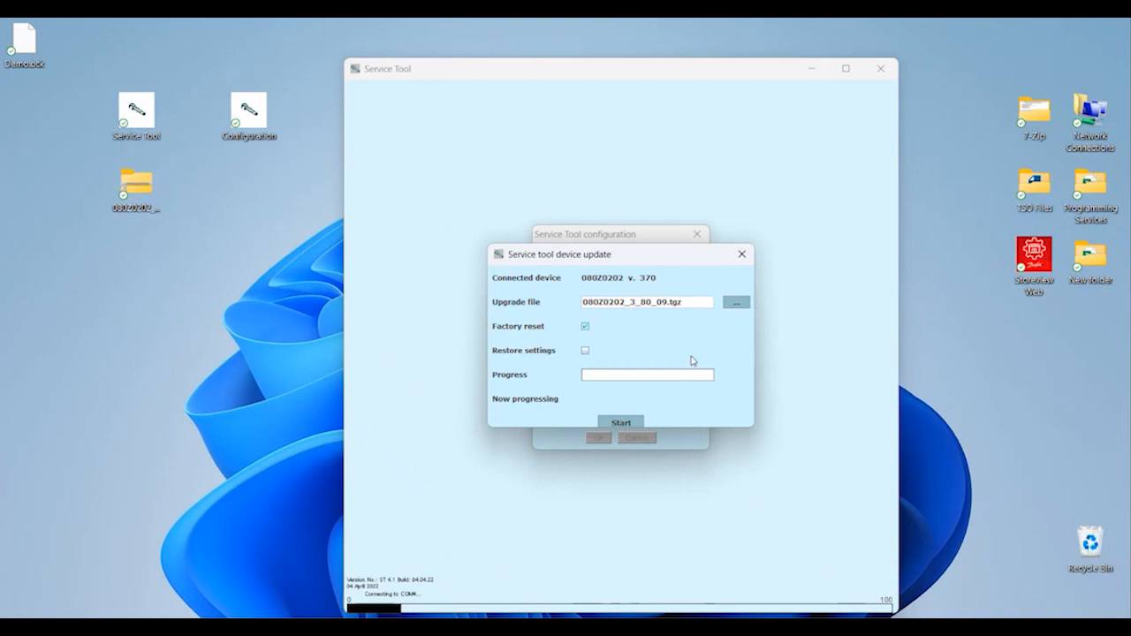
Start the 080Z0202_3_80_09 firmware update and let it run until it reads Finished.
{"action": "left_click", "coordinate": [622, 422]}
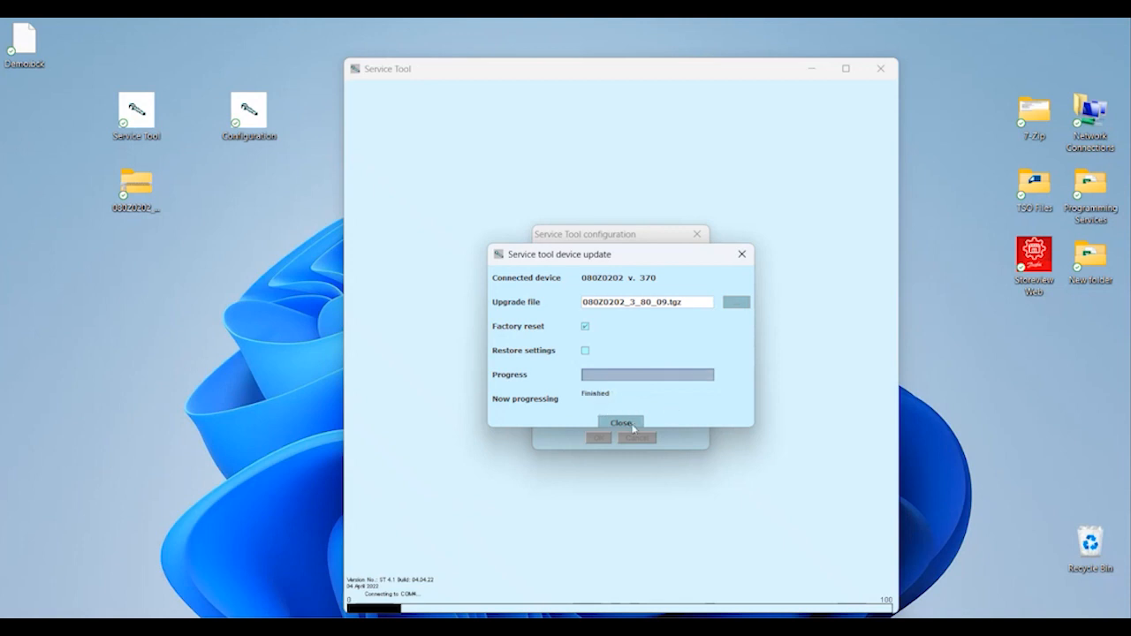
Close the finished update and configuration dialog, then dismiss the Direct connection error.
{"action": "left_click", "coordinate": [621, 423]}
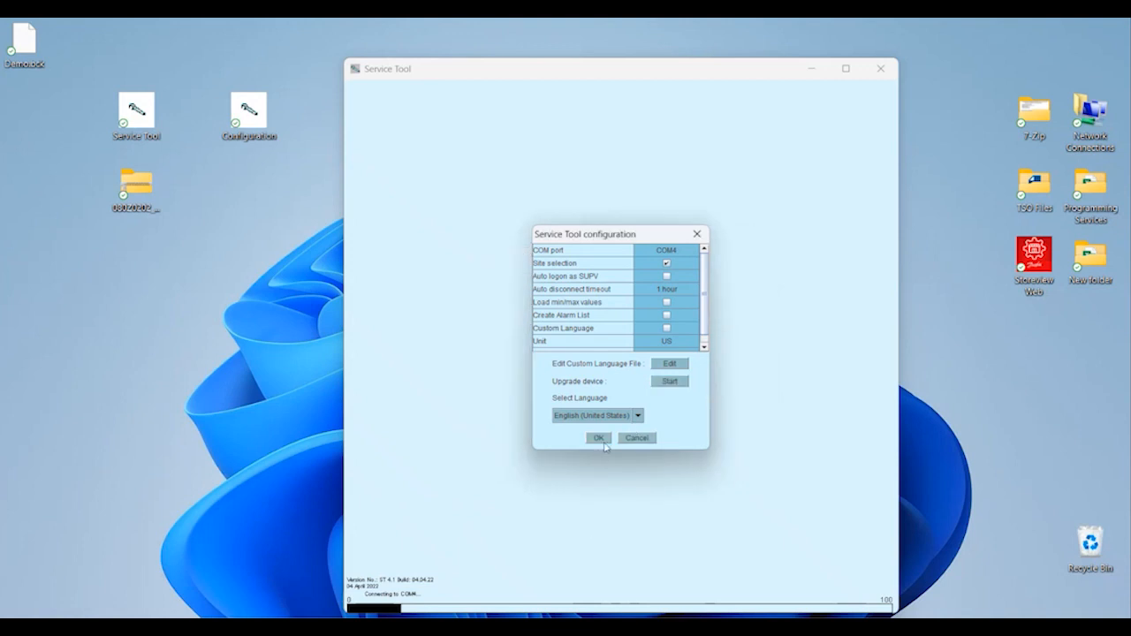
{"action": "left_click", "coordinate": [700, 235]}
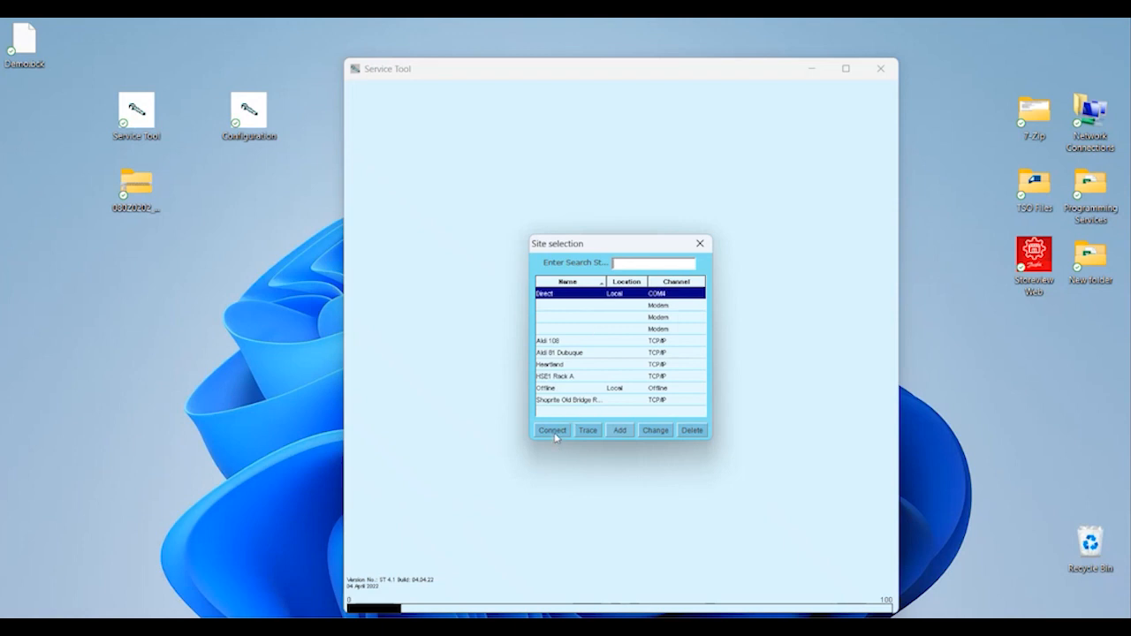
{"action": "left_click", "coordinate": [554, 432]}
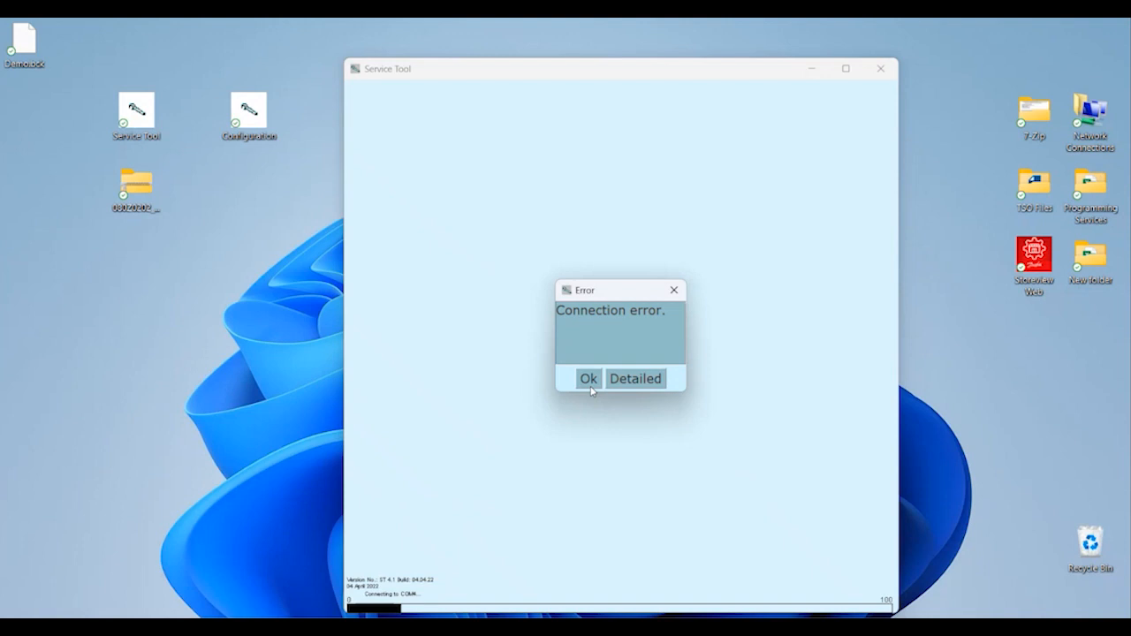
{"action": "left_click", "coordinate": [588, 383]}
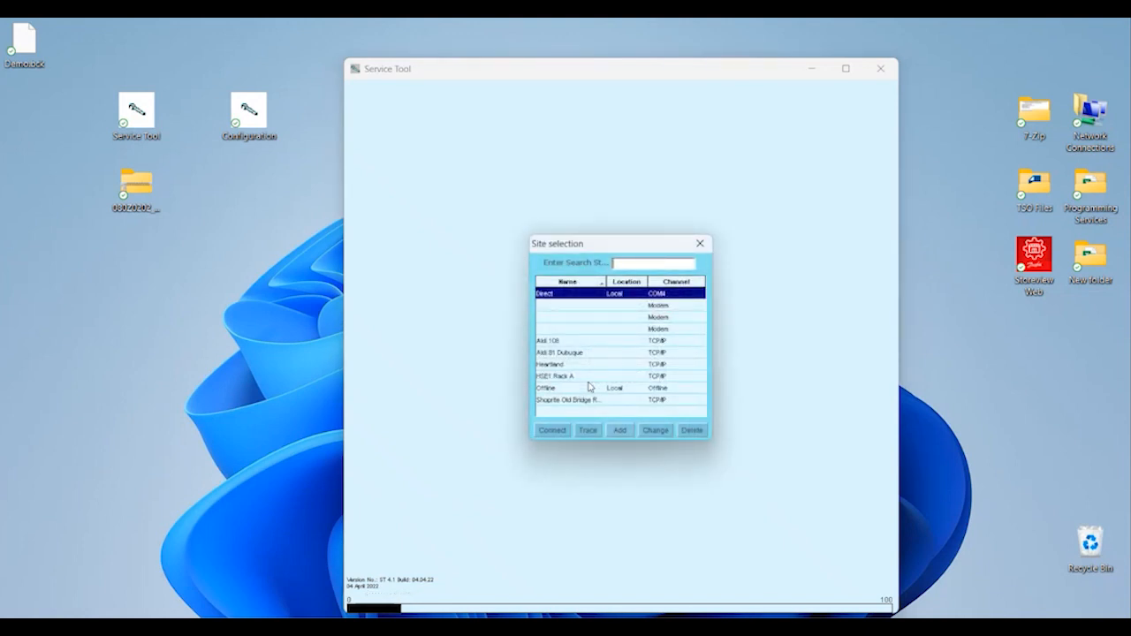
Reconnect to the Direct site over COM4 and log on as SUPV with the passcode.
{"action": "left_click", "coordinate": [549, 428]}
{"action": "left_click", "coordinate": [549, 431]}
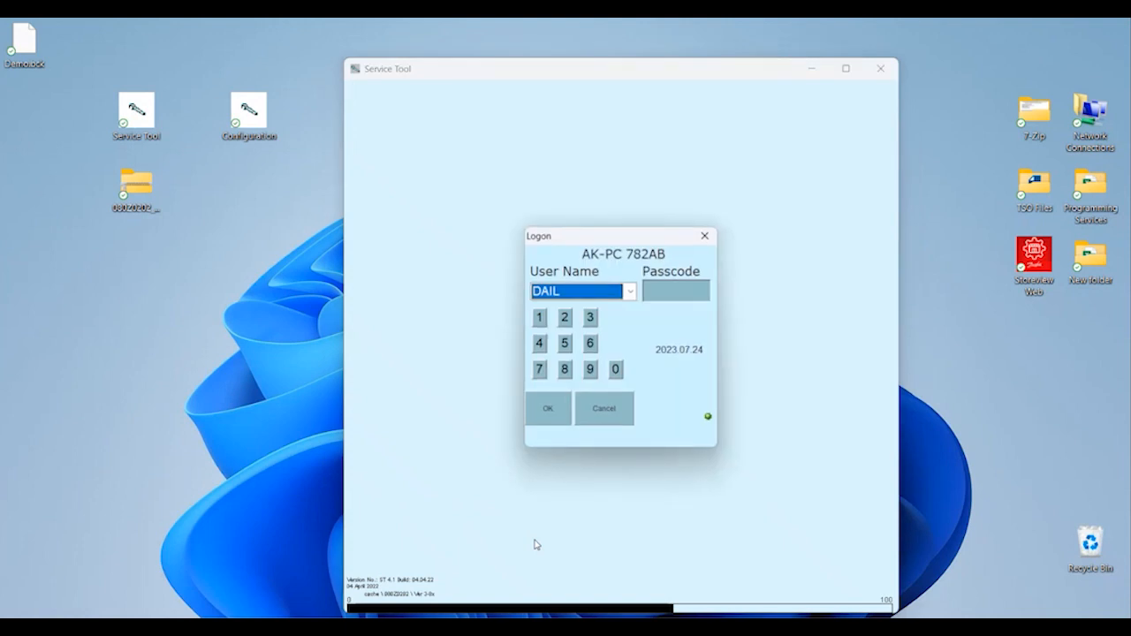
{"action": "key", "text": "Down"}
{"action": "key", "text": "Tab"}
{"action": "type", "text": "123"}
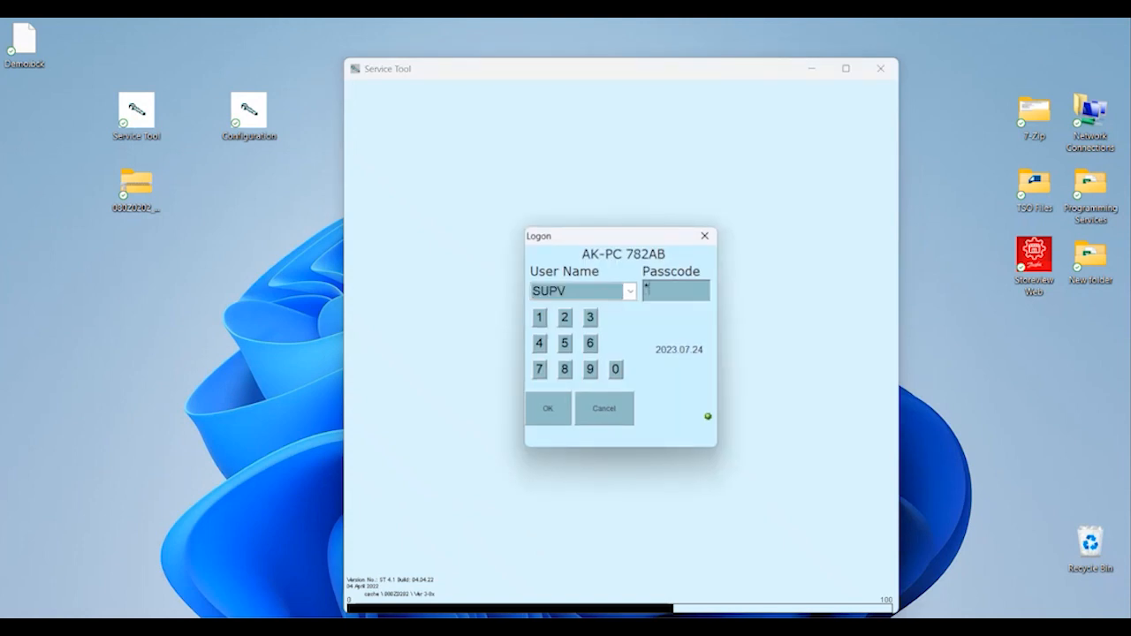
{"action": "key", "text": "Return"}
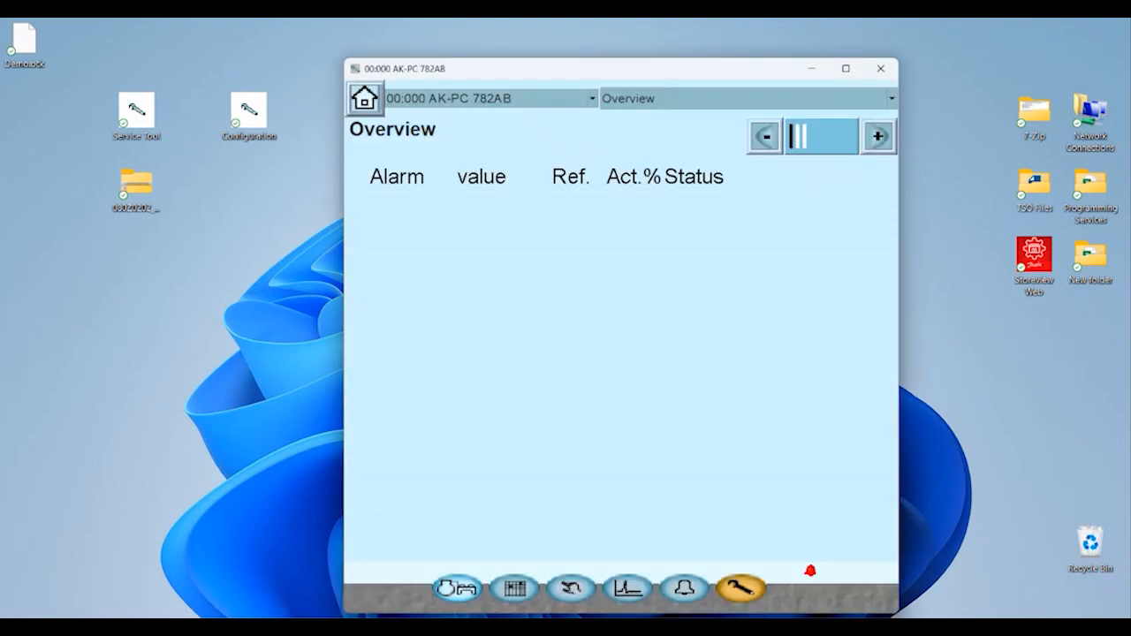
Via Configuration > Copy settings, start Restore, unlock the controller and load Demo.bck.
{"action": "left_click", "coordinate": [750, 592]}
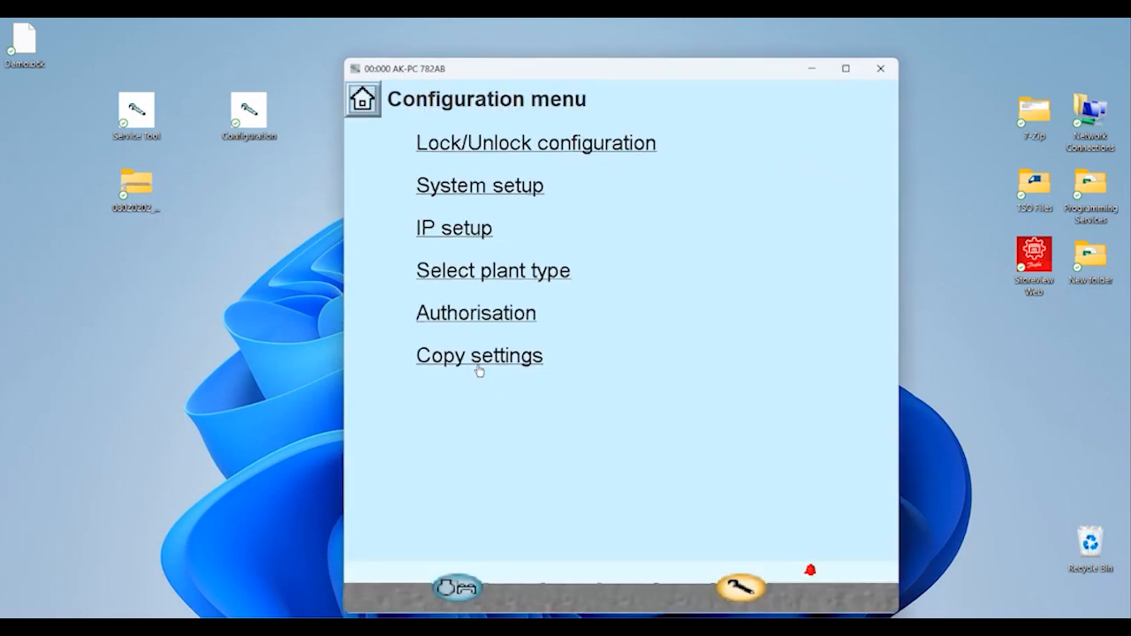
{"action": "left_click", "coordinate": [478, 370]}
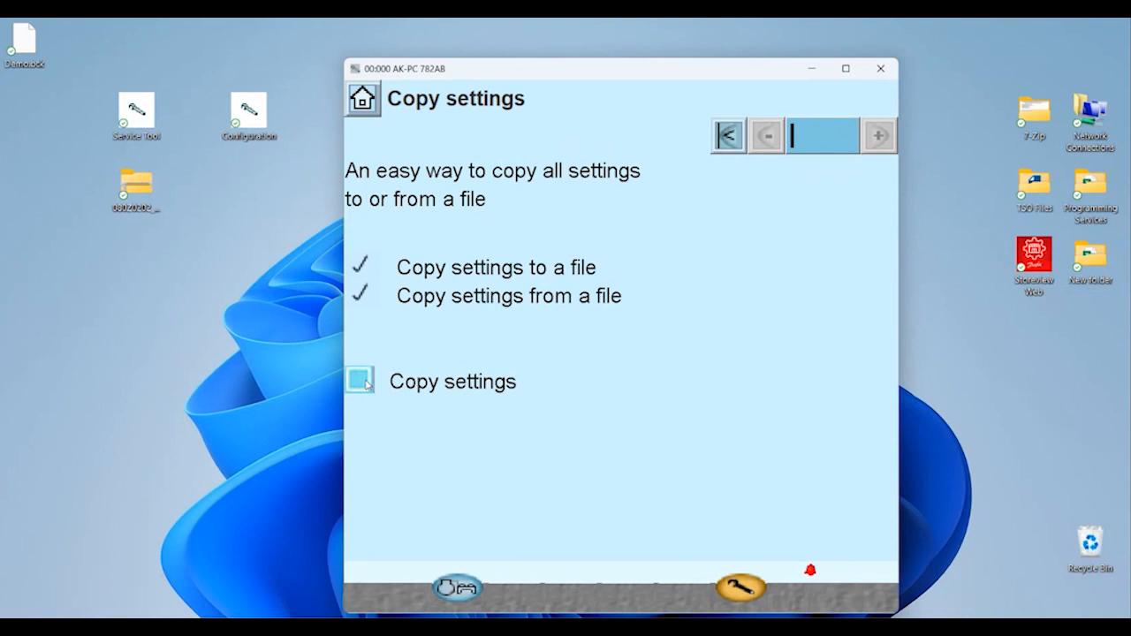
{"action": "left_click", "coordinate": [367, 385]}
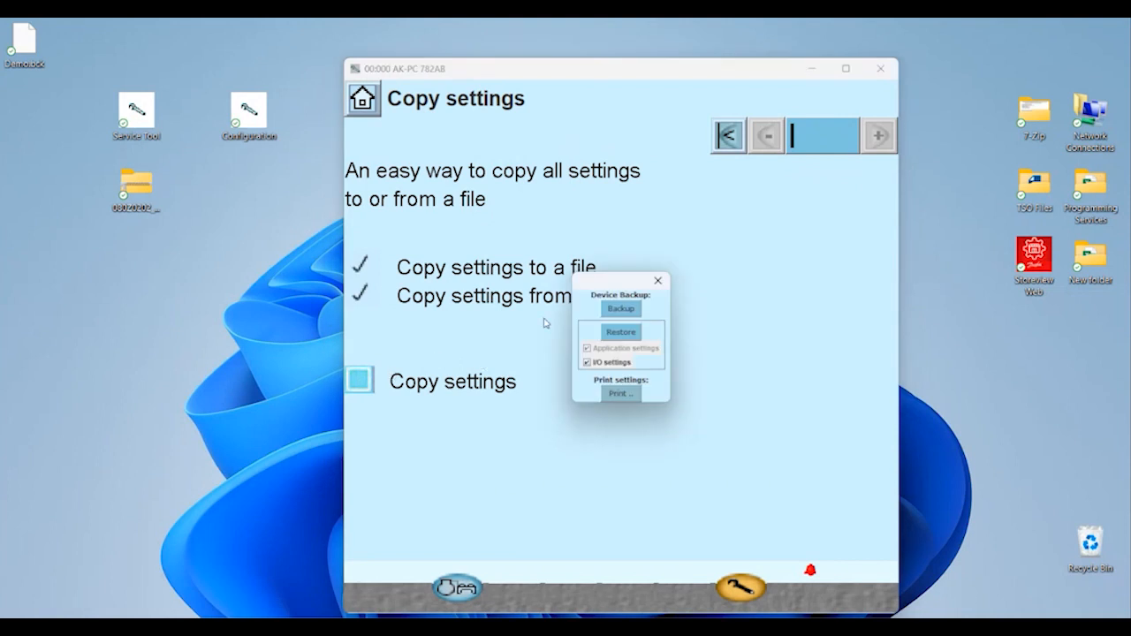
{"action": "left_click", "coordinate": [613, 335]}
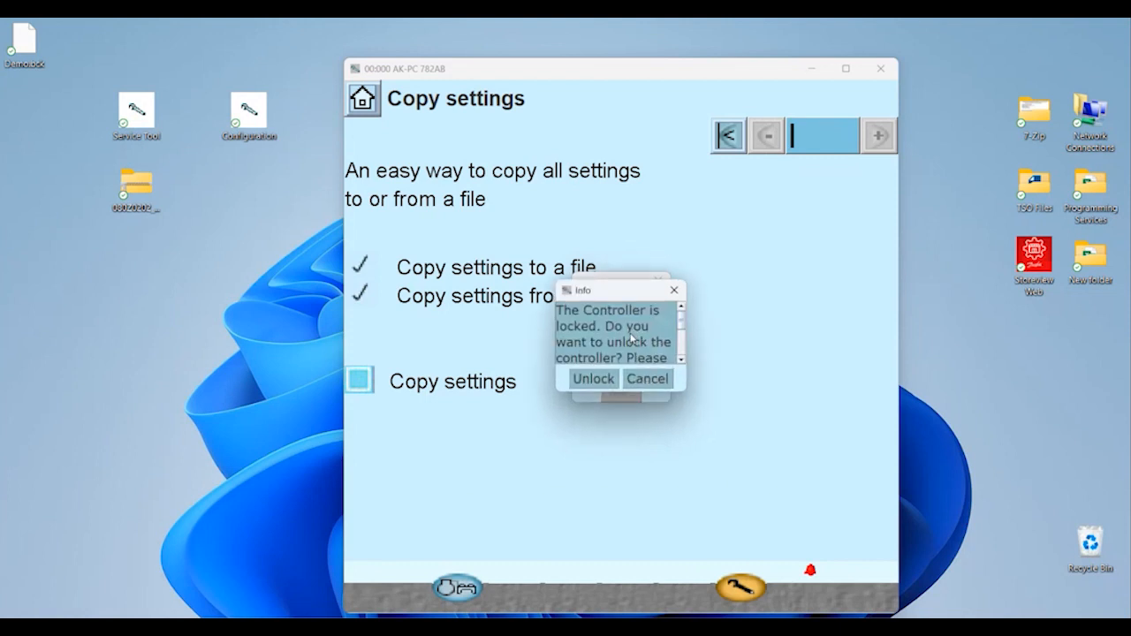
{"action": "left_click", "coordinate": [608, 376]}
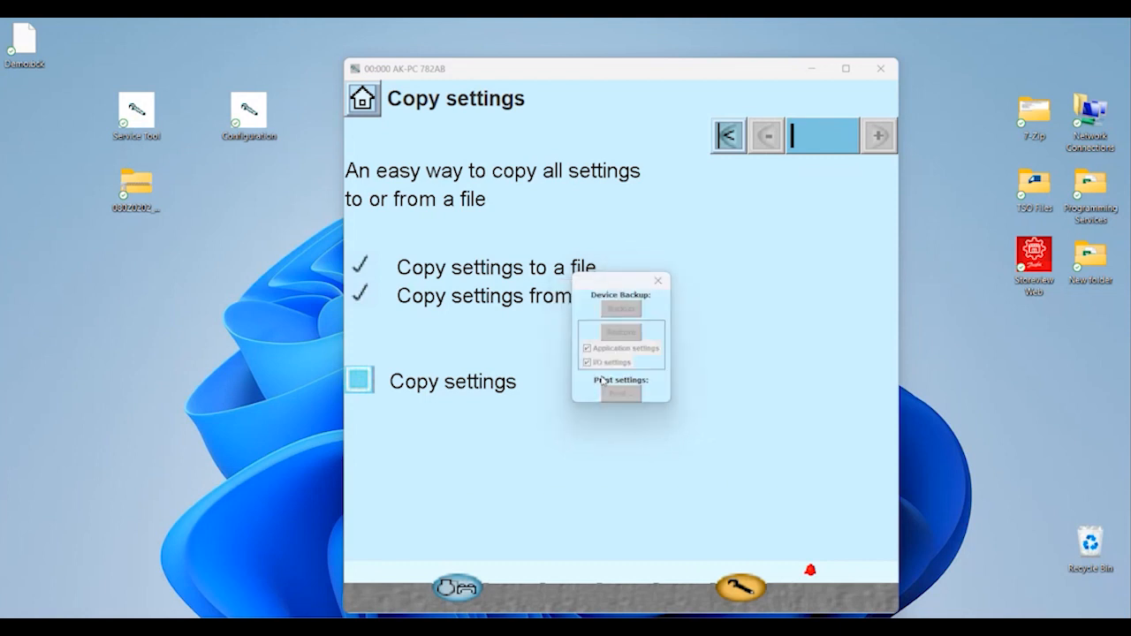
{"action": "left_click", "coordinate": [333, 254]}
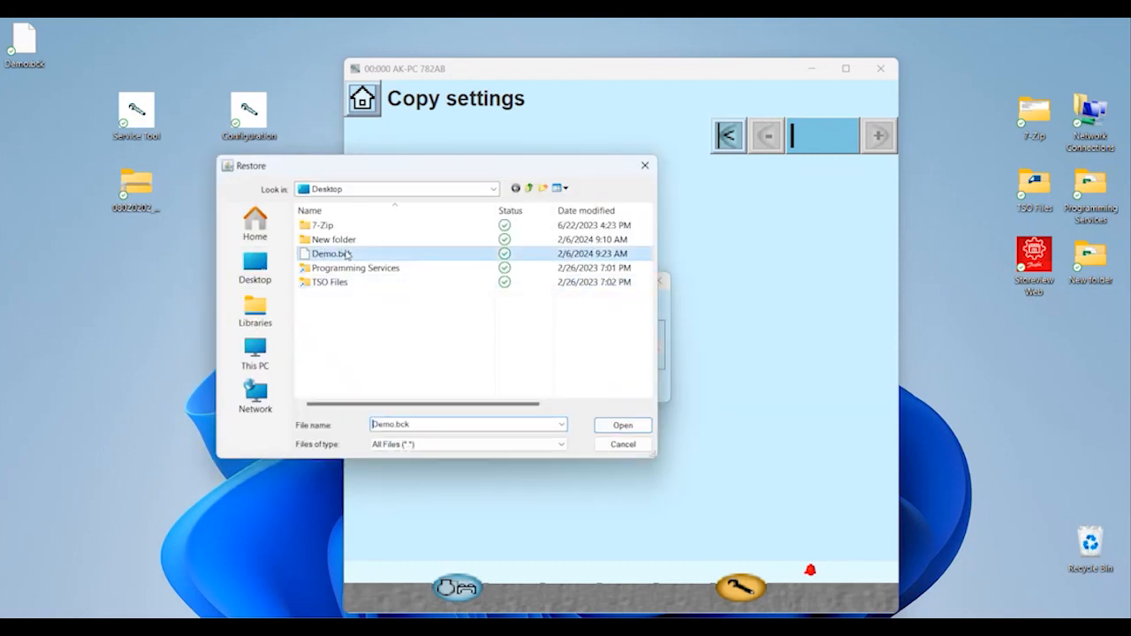
{"action": "left_click", "coordinate": [607, 425]}
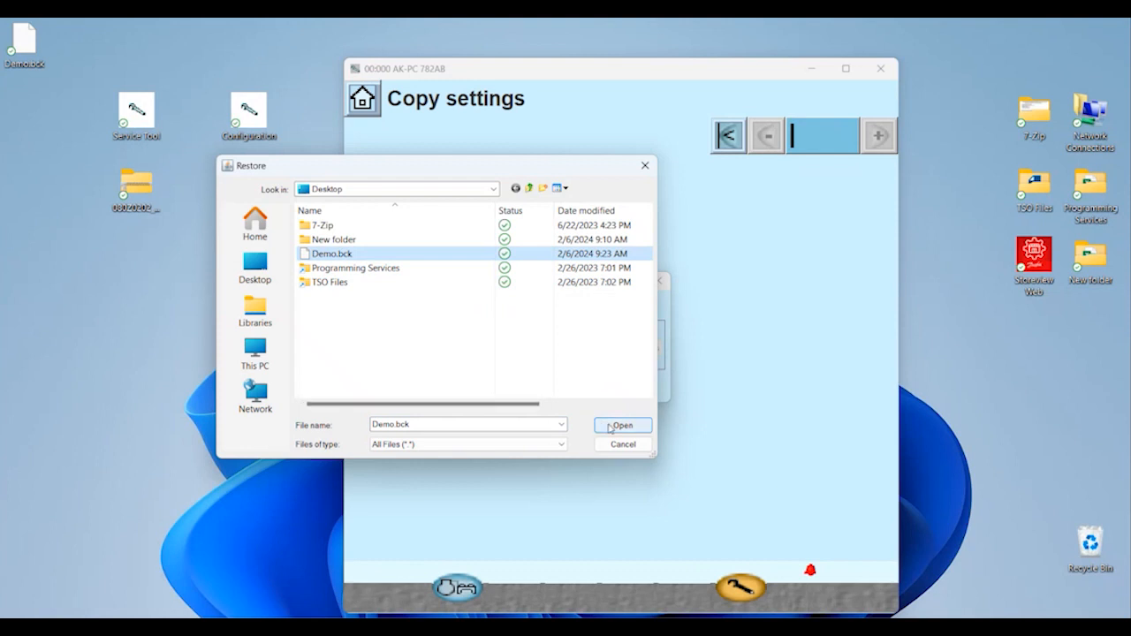